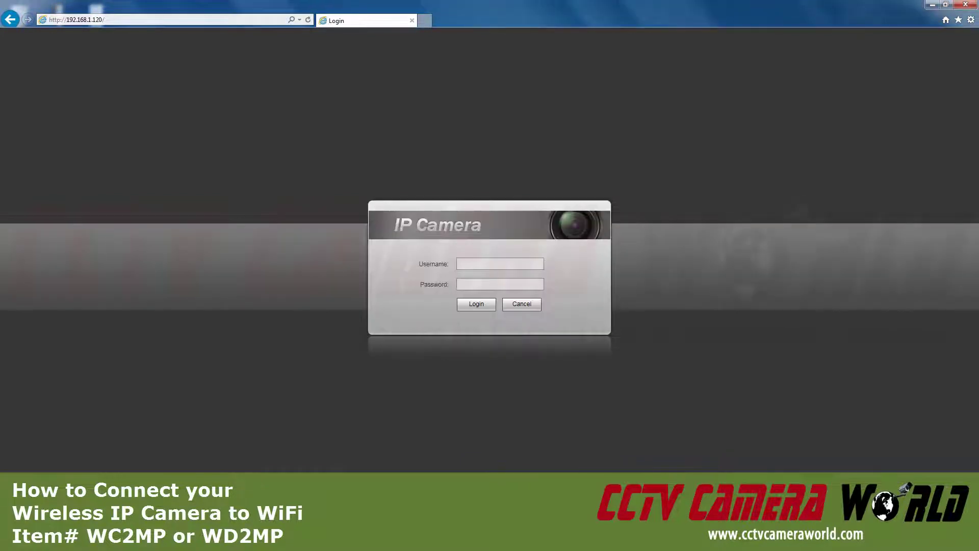
pyautogui.click(971, 19)
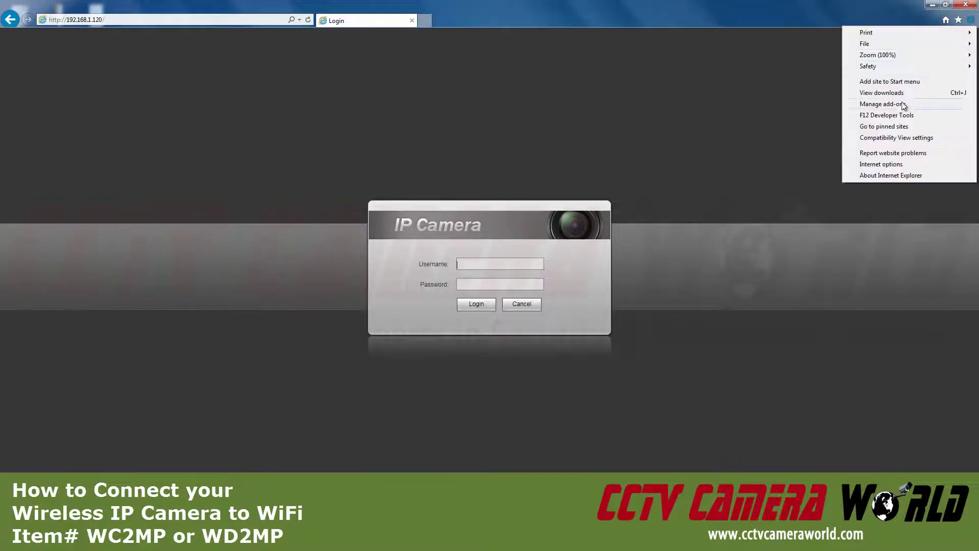
pyautogui.click(900, 164)
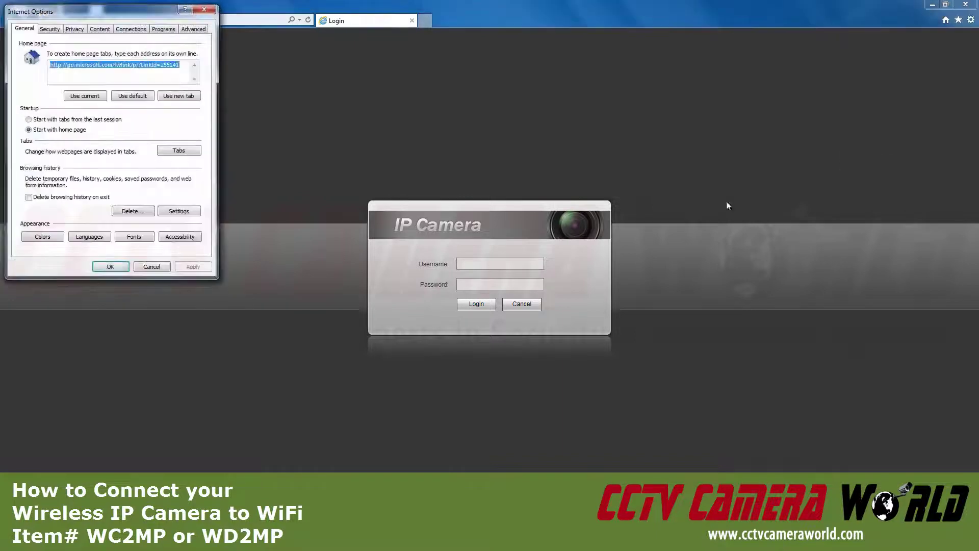
pyautogui.click(49, 29)
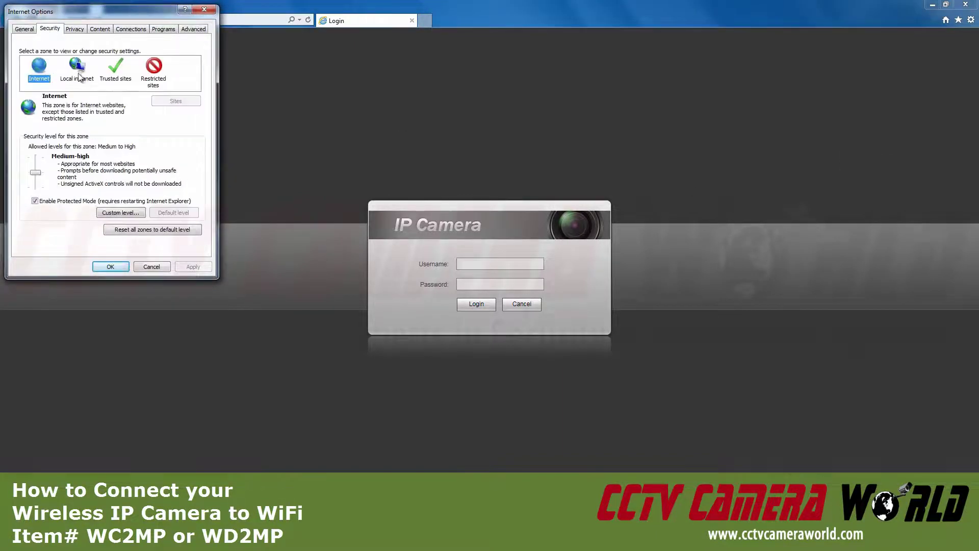
pyautogui.click(113, 74)
pyautogui.click(165, 101)
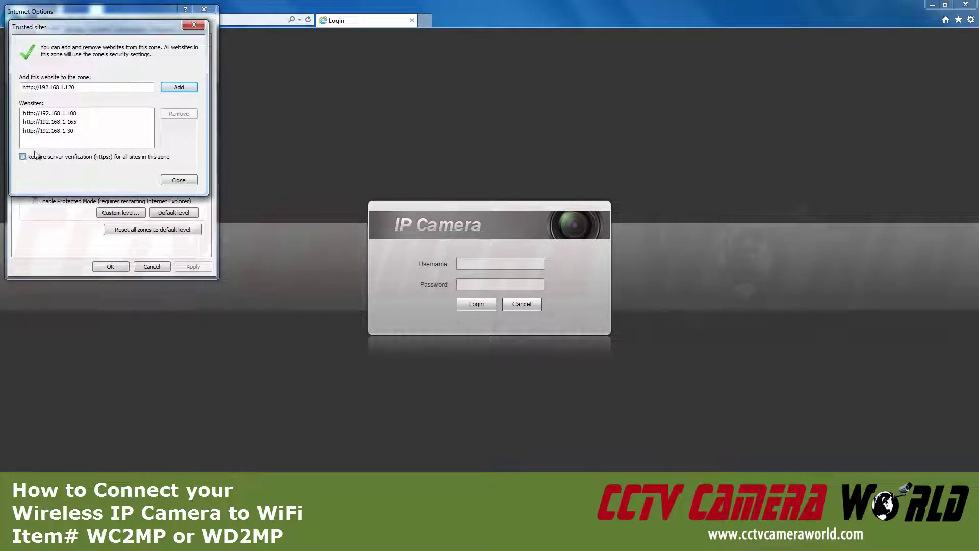
pyautogui.click(183, 89)
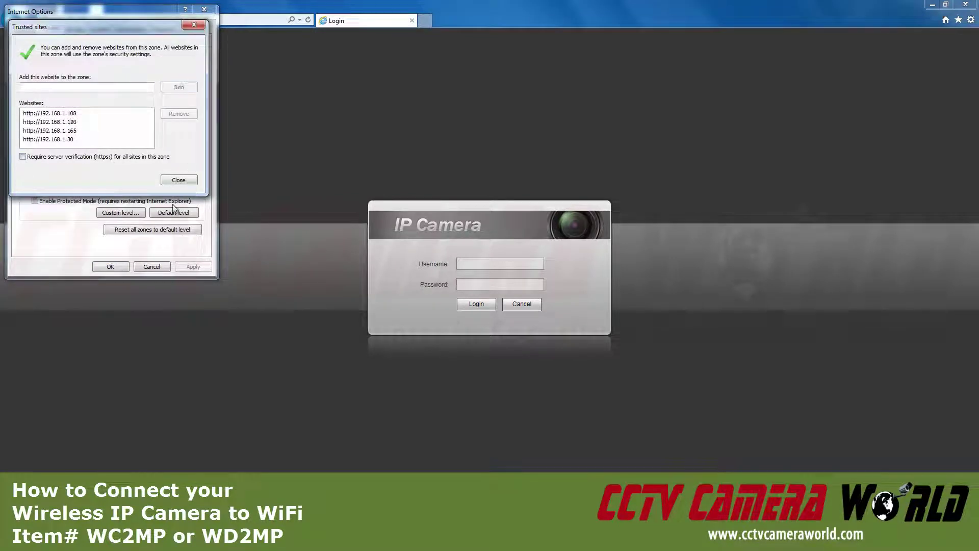
pyautogui.click(179, 182)
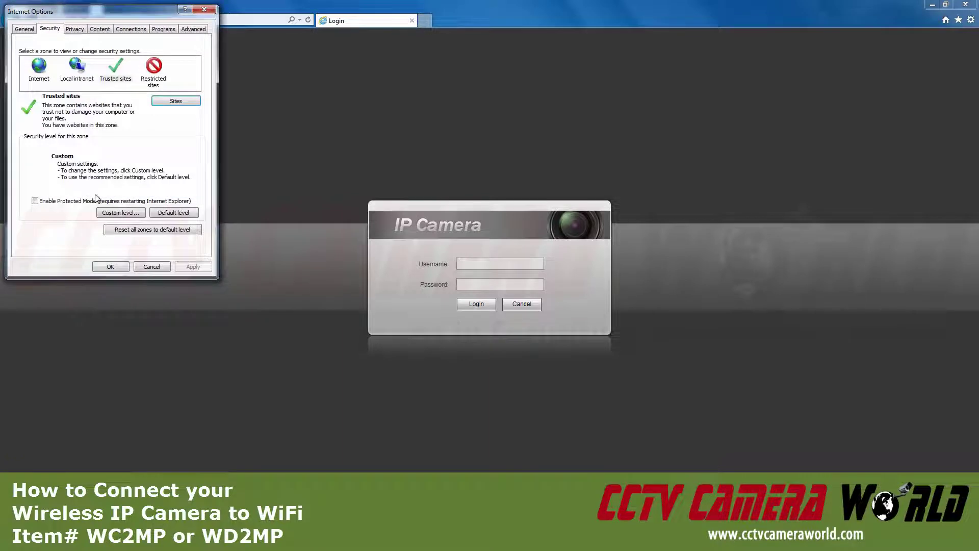
pyautogui.click(112, 216)
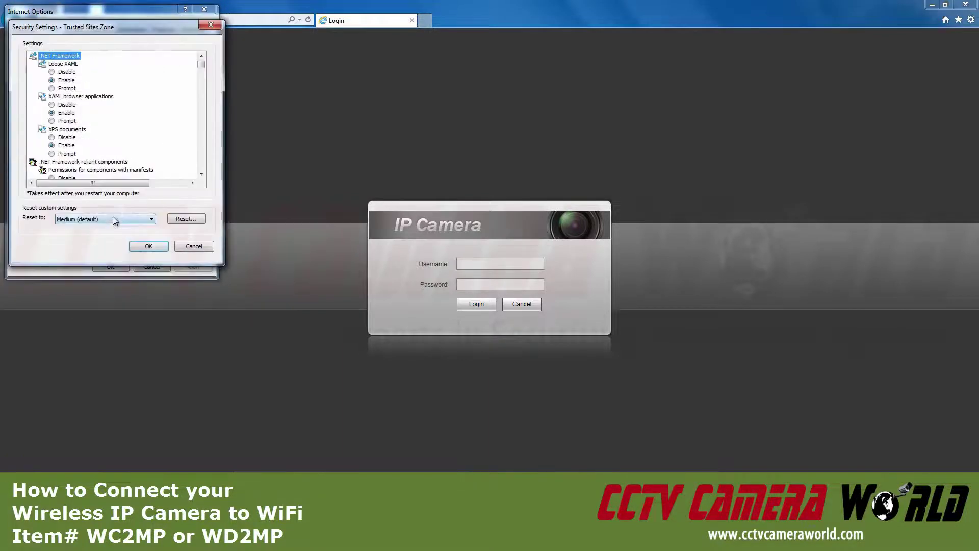
# Step: Accept the Trusted Sites zone's ActiveX options set to Enable and close Internet Options
pyautogui.moveTo(201, 64); pyautogui.dragTo(201, 75)
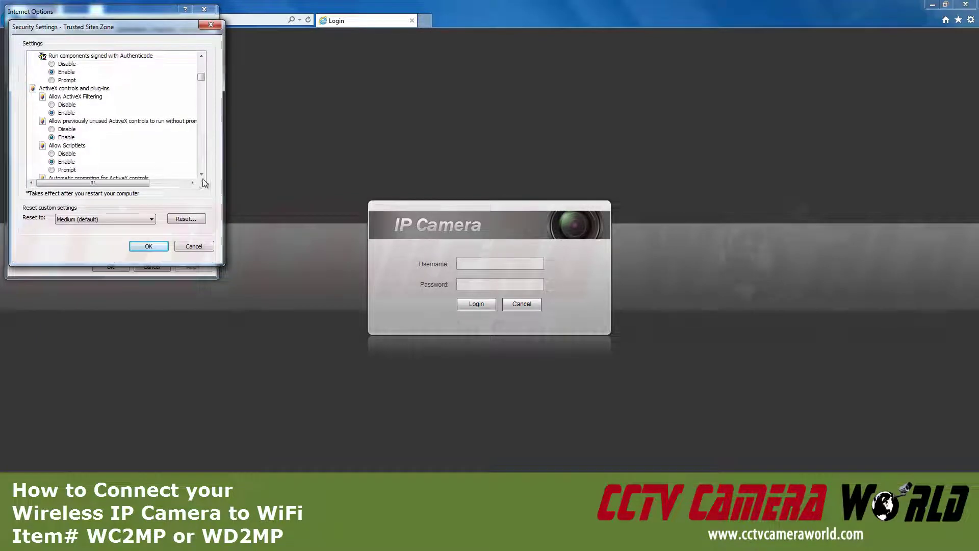
pyautogui.scroll(-4, 202, 176)
pyautogui.scroll(-4, 199, 177)
pyautogui.scroll(-3, 198, 177)
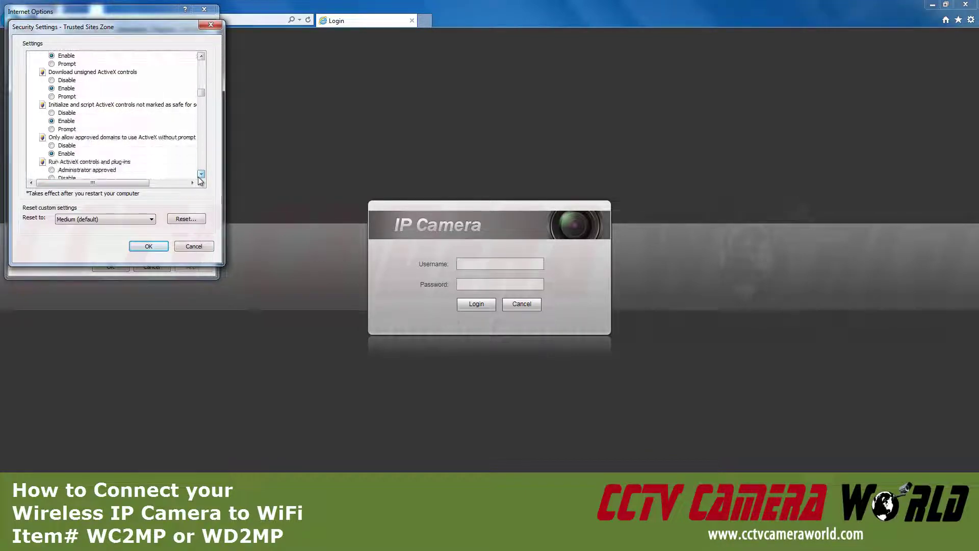
pyautogui.scroll(-2, 199, 179)
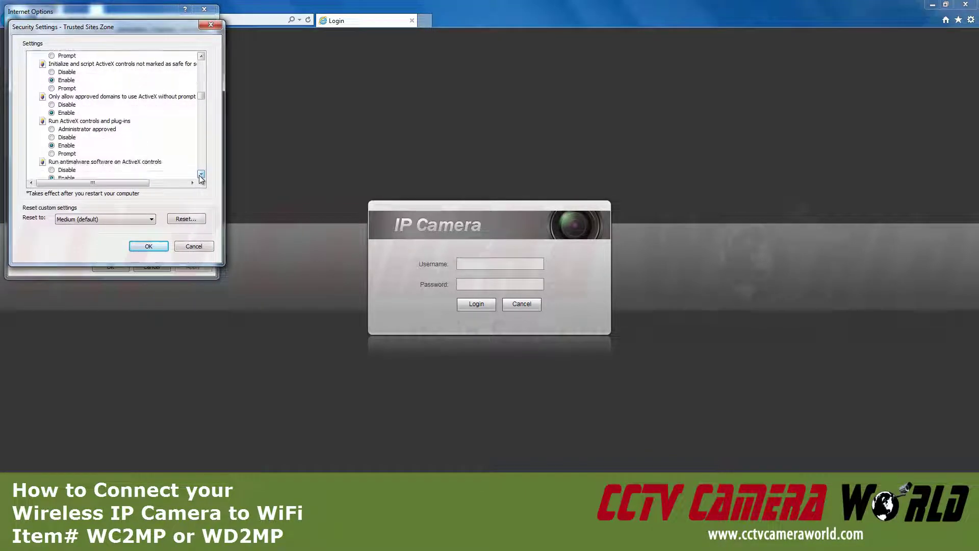
pyautogui.scroll(-2, 200, 178)
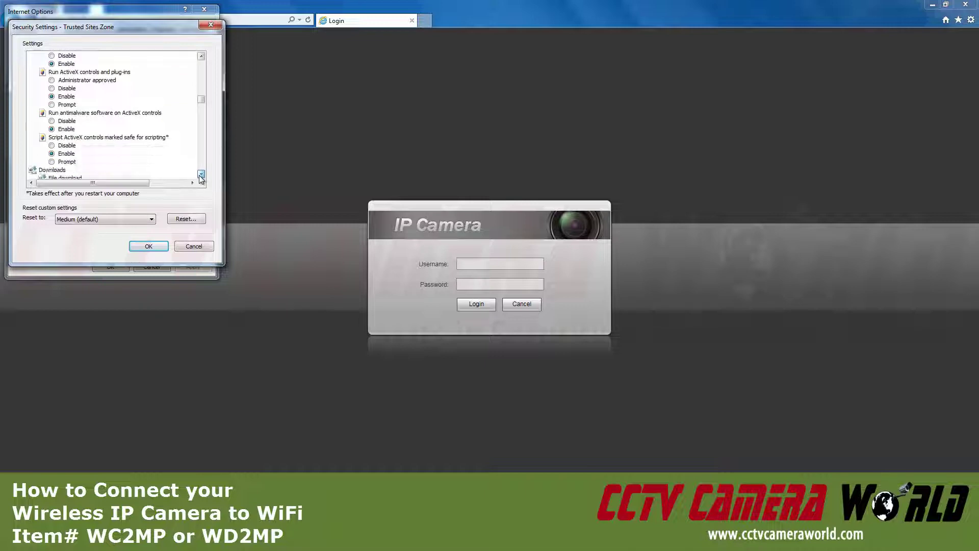
pyautogui.click(147, 245)
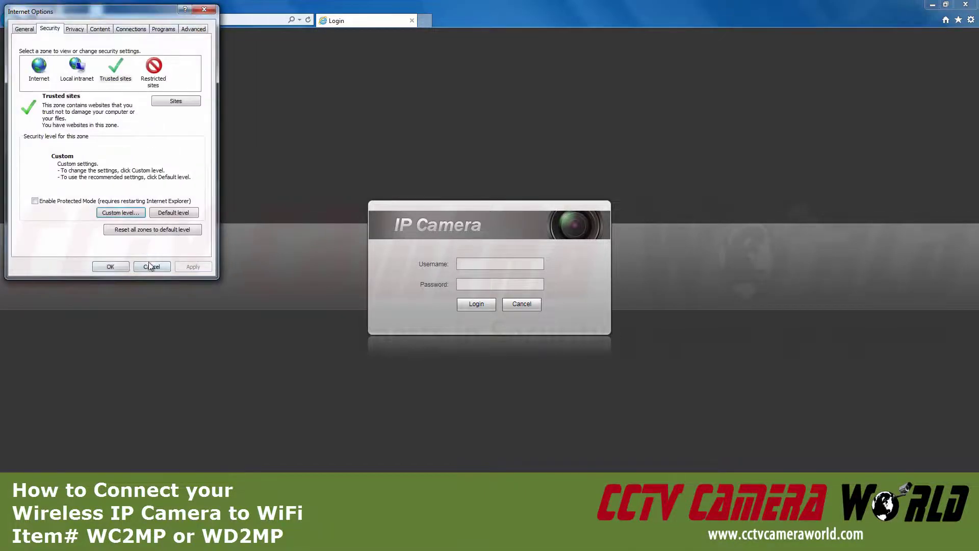
pyautogui.click(111, 266)
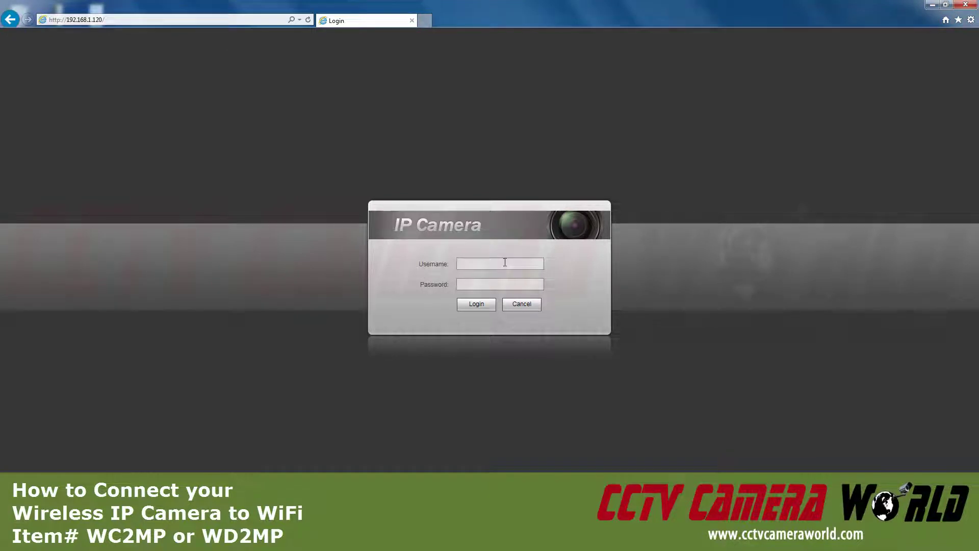
# Step: Sign in with the camera's username and password, then download and install the webplugin viewer
pyautogui.write('admi')
pyautogui.write('admin')
pyautogui.press('Return')
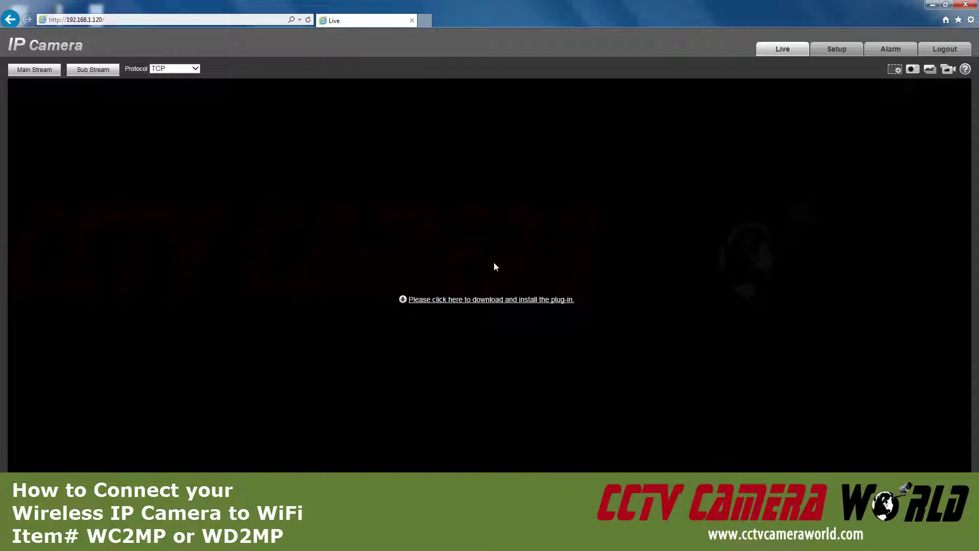
pyautogui.click(487, 303)
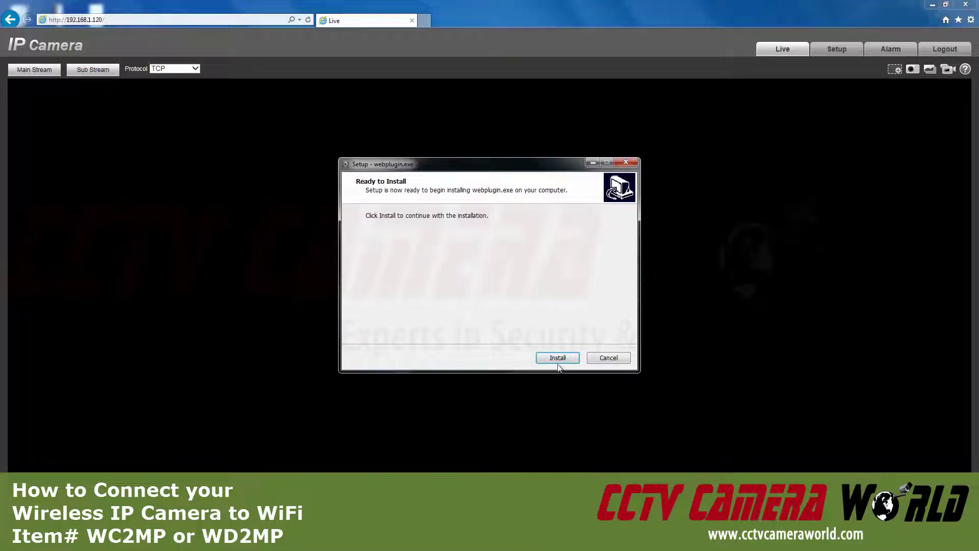
pyautogui.click(557, 360)
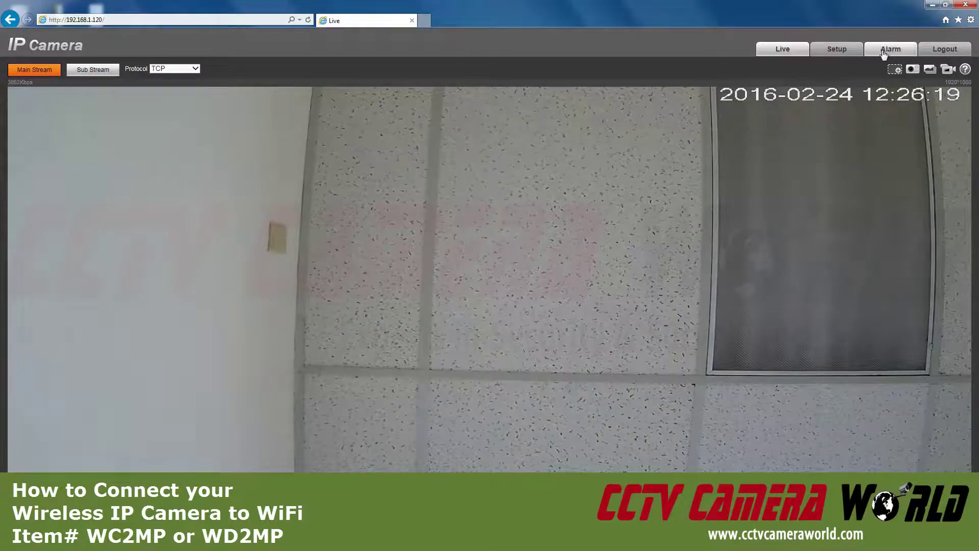
# Step: In Setup > Network TCP/IP, change the camera's IP address ending to 119
pyautogui.click(837, 49)
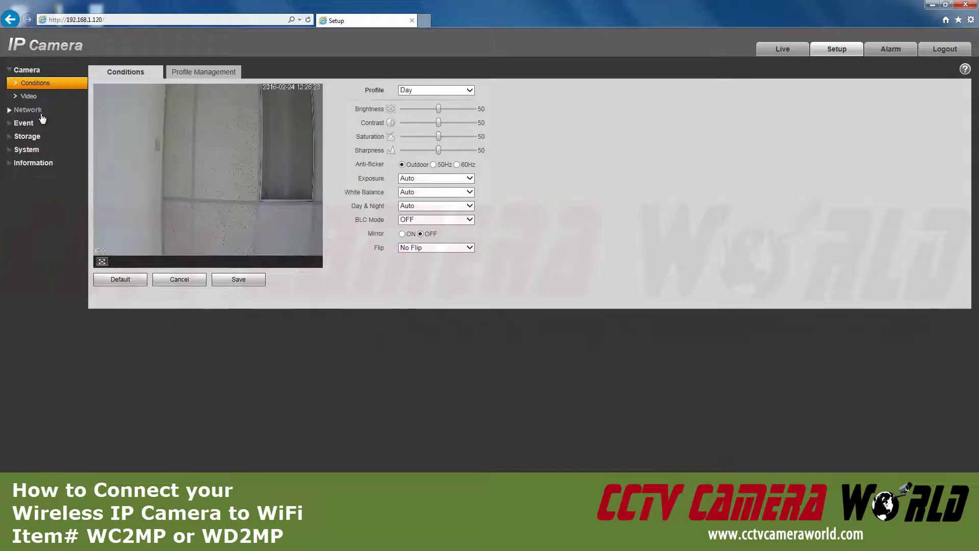
pyautogui.click(43, 114)
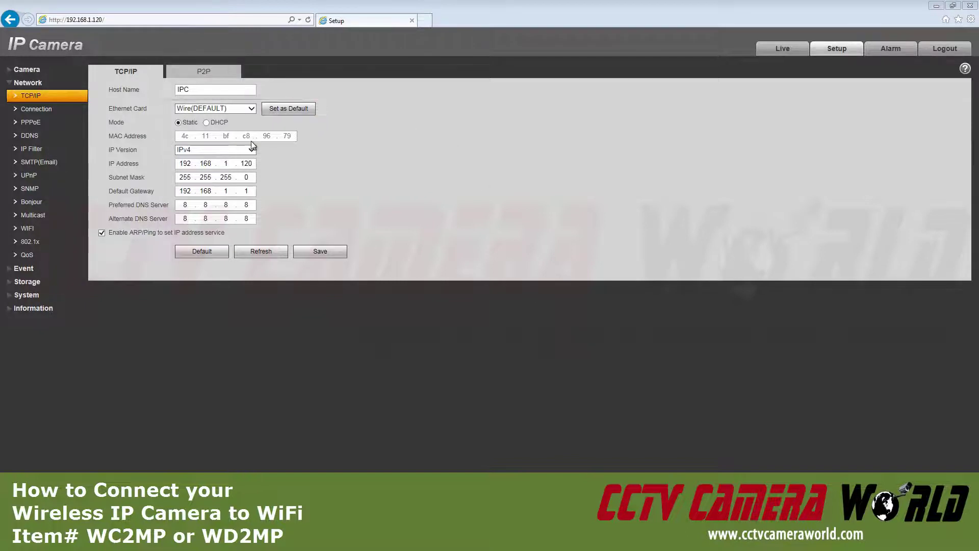
pyautogui.doubleClick(248, 162)
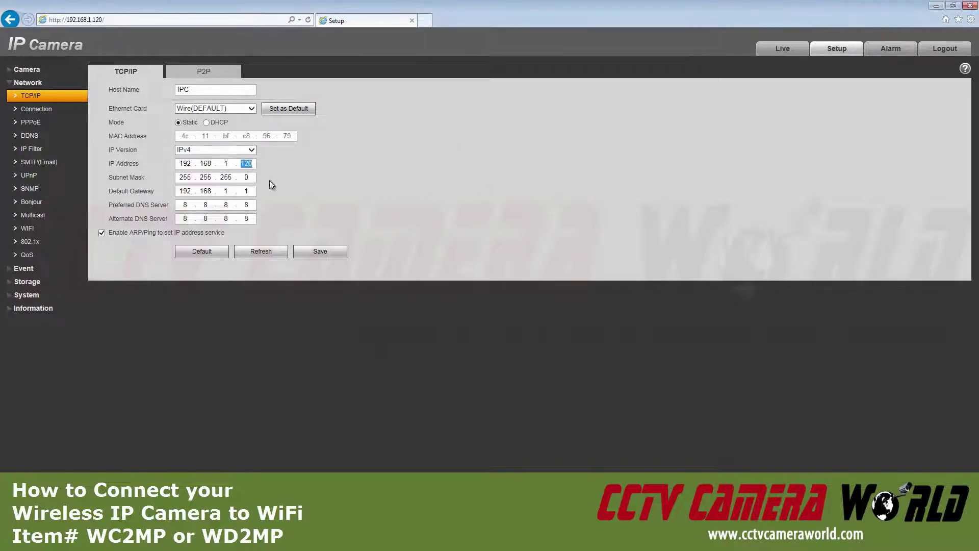
pyautogui.write('119')
# Step: Make the wireless card default with static IP 192.168.1.120 and gateway 192.168.1.1, then save
pyautogui.click(244, 108)
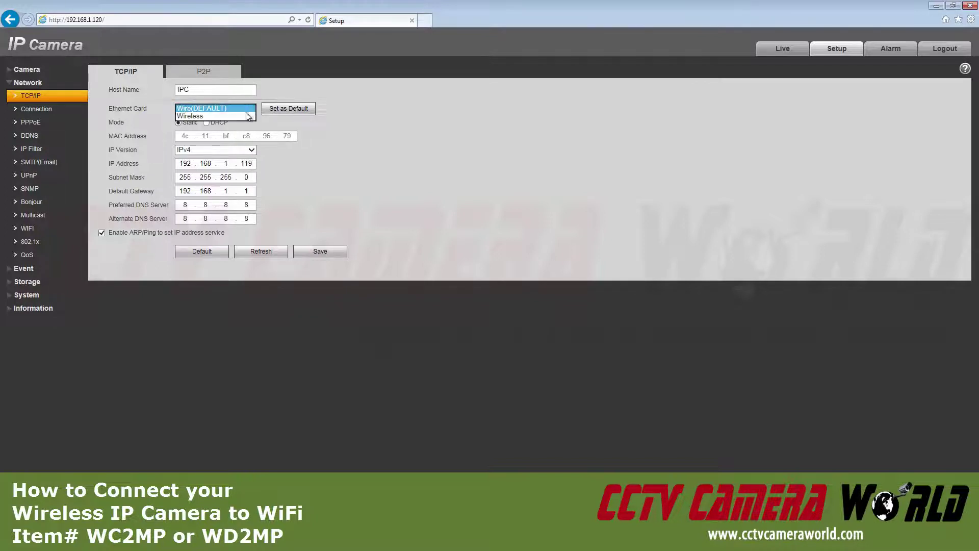
pyautogui.click(238, 117)
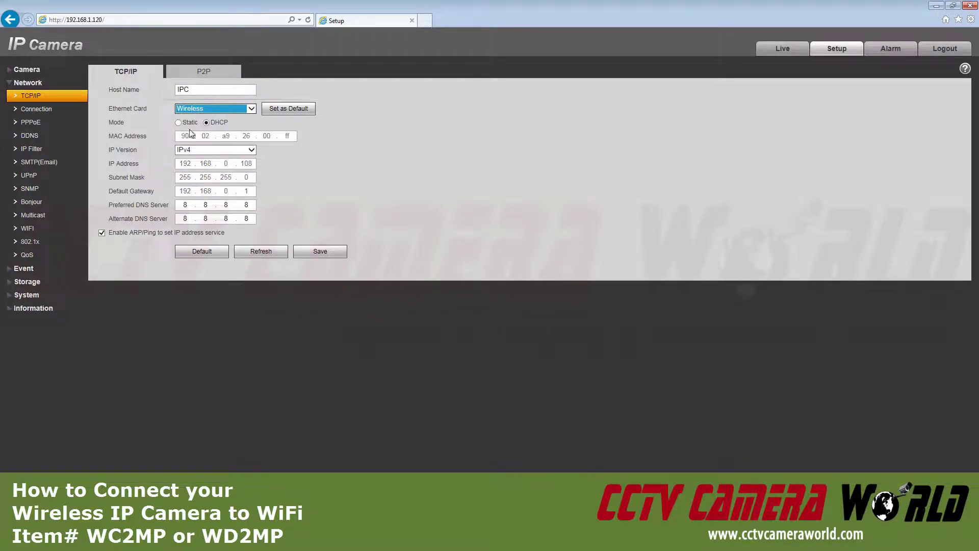
pyautogui.click(288, 108)
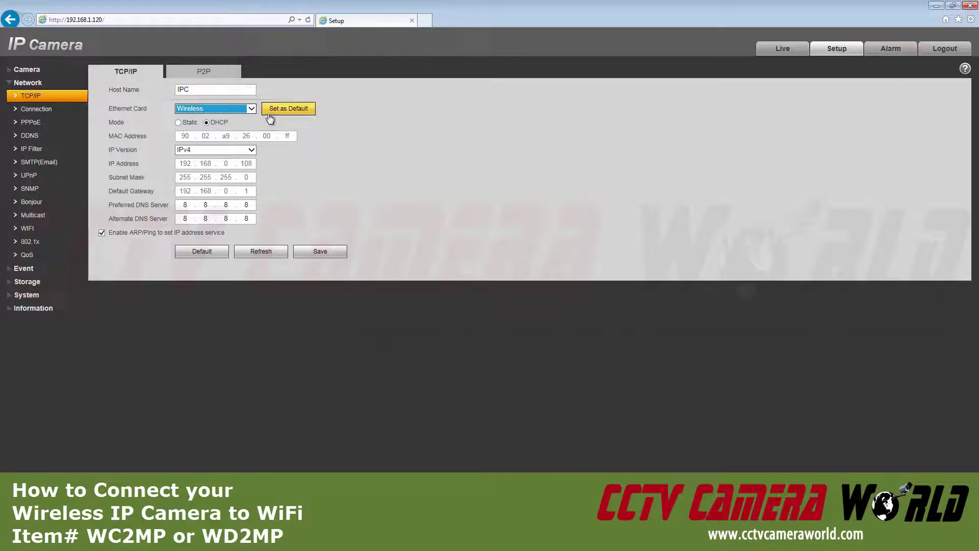
pyautogui.click(178, 122)
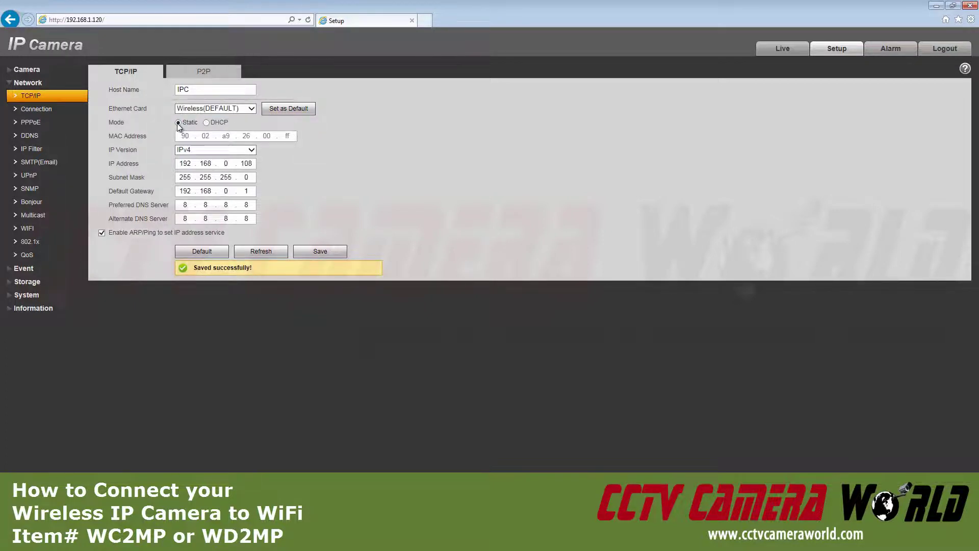
pyautogui.doubleClick(244, 163)
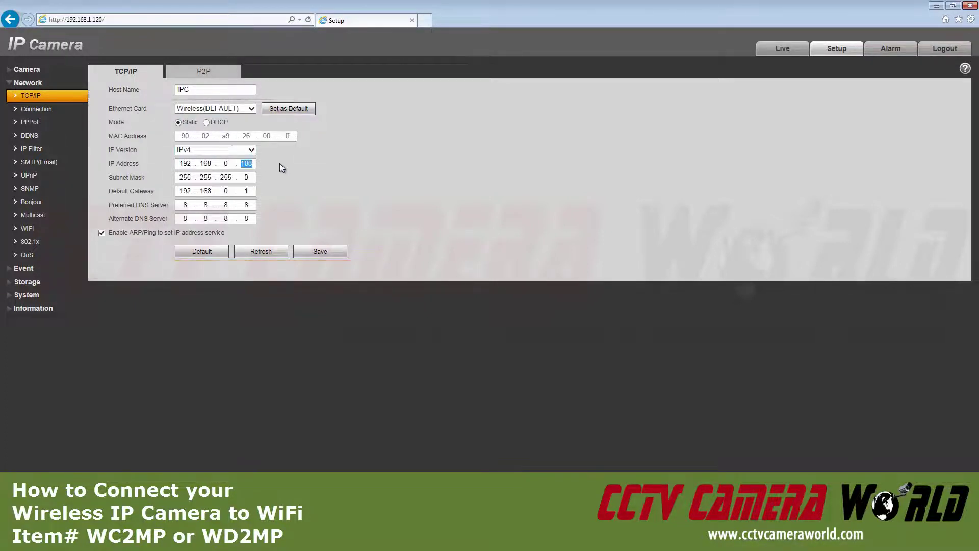
pyautogui.write('120')
pyautogui.doubleClick(225, 163)
pyautogui.write('1')
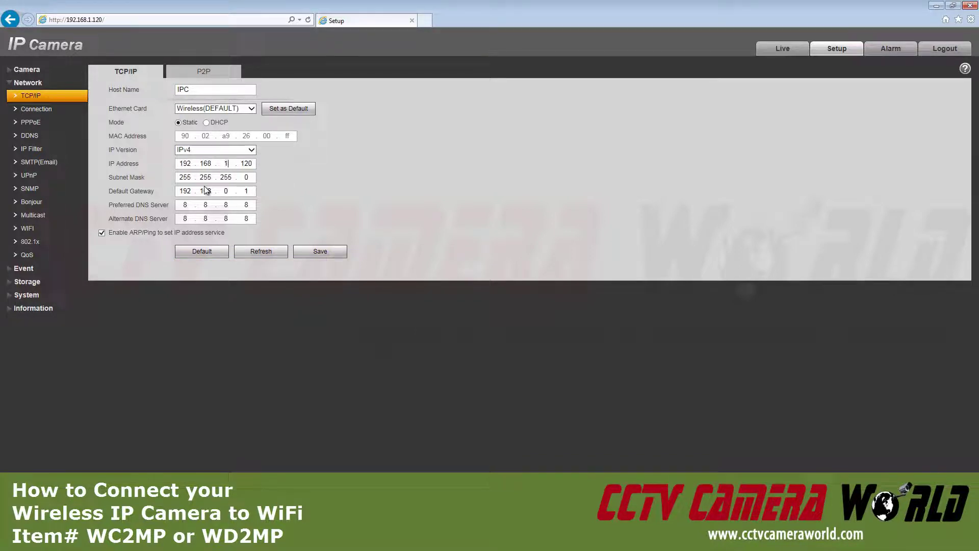
pyautogui.doubleClick(231, 191)
pyautogui.write('1')
pyautogui.click(338, 252)
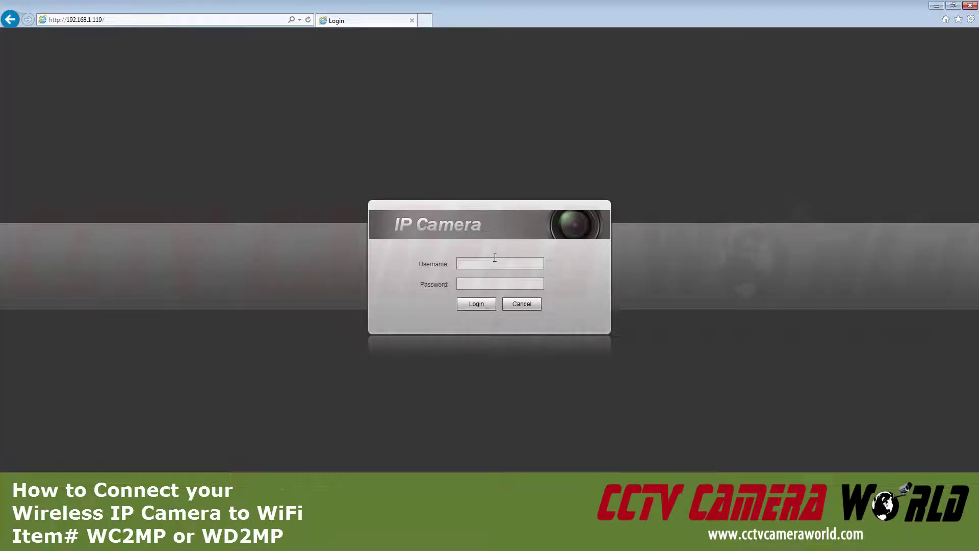
# Step: Log in to the camera at 192.168.1.119 and review Internet Explorer's Trusted sites list
pyautogui.write('adminadmin')
pyautogui.press('Return')
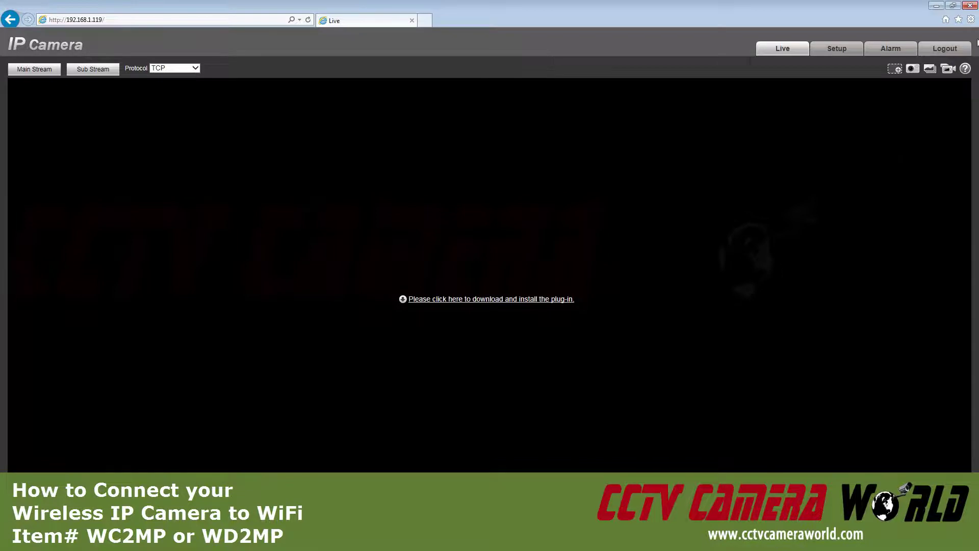
pyautogui.click(971, 19)
pyautogui.click(895, 164)
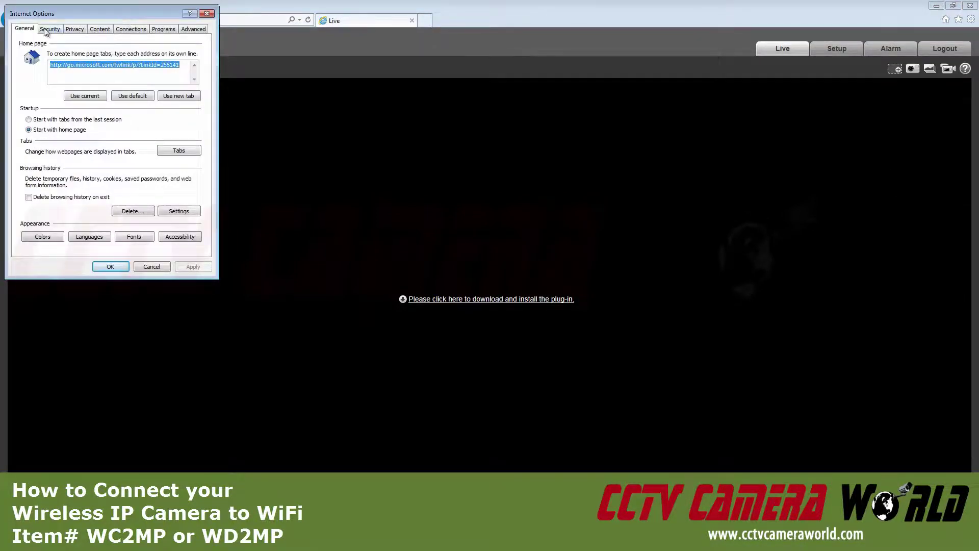
pyautogui.click(49, 30)
pyautogui.click(115, 68)
pyautogui.click(162, 103)
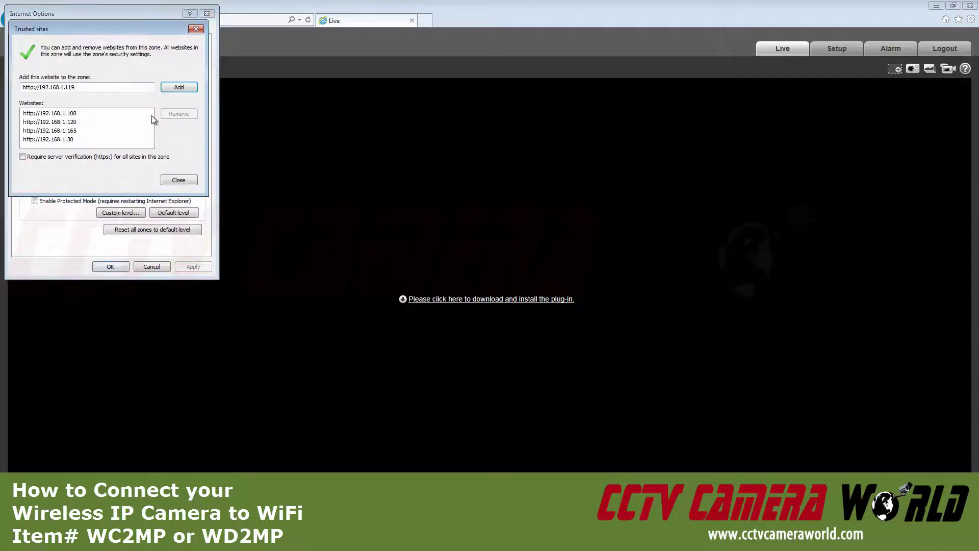
pyautogui.click(183, 181)
pyautogui.click(118, 270)
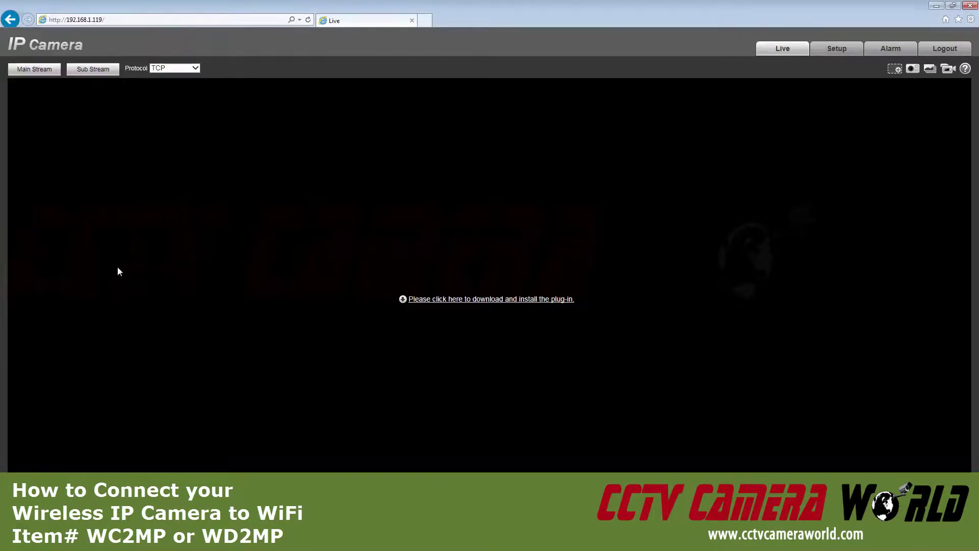
# Step: Download and install the webplugin viewing plug-in, then reload the camera page
pyautogui.click(486, 301)
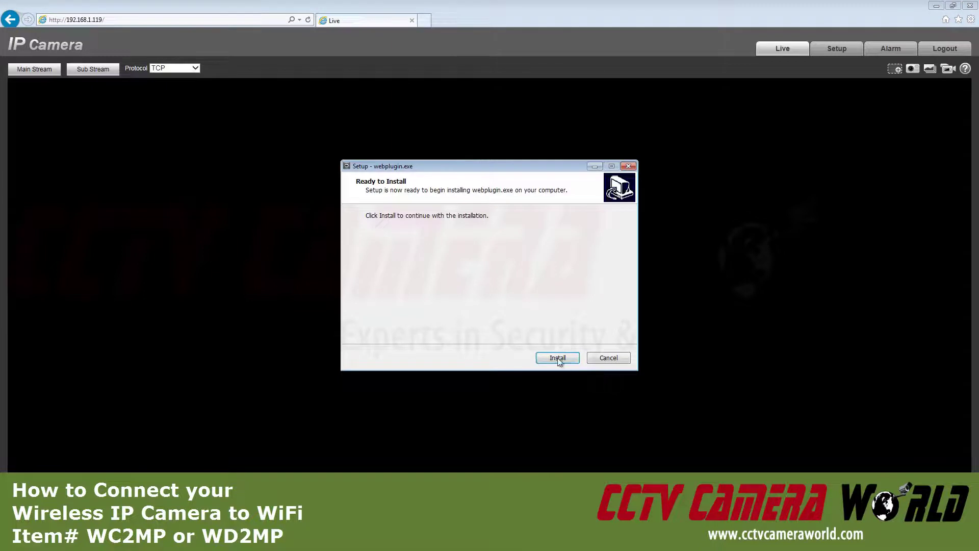
pyautogui.click(558, 358)
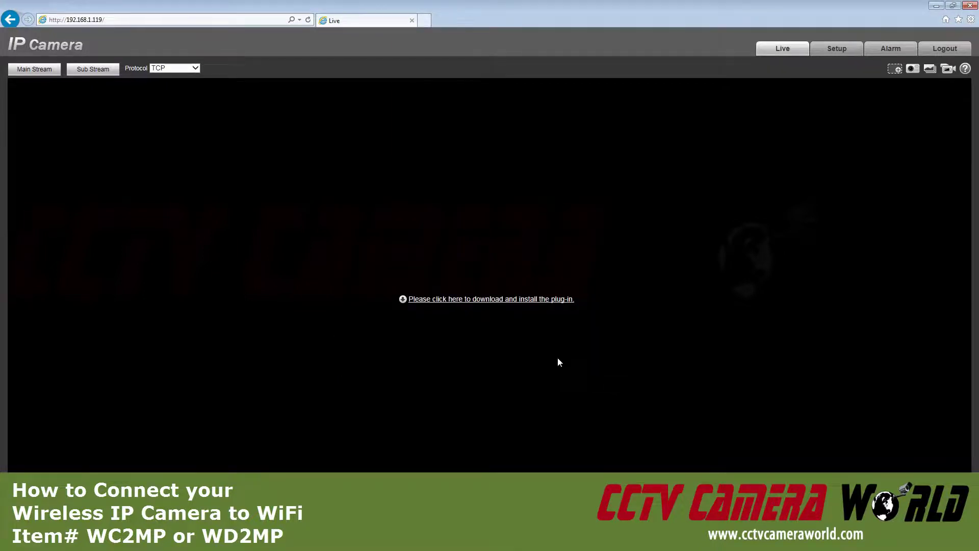
pyautogui.press('F5')
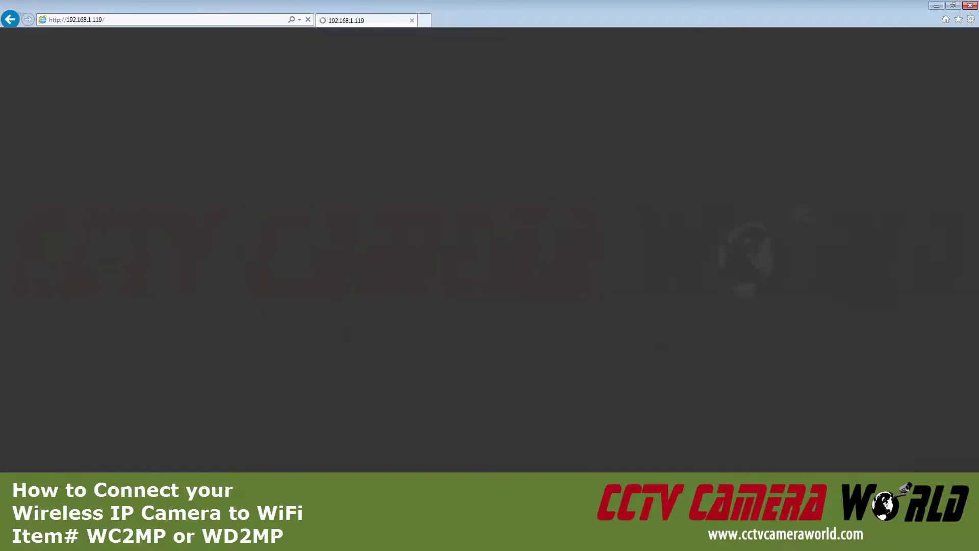
# Step: Log back in, enable WiFi on the Network > WIFI page, and pick the Gate Cam network
pyautogui.write('ad')
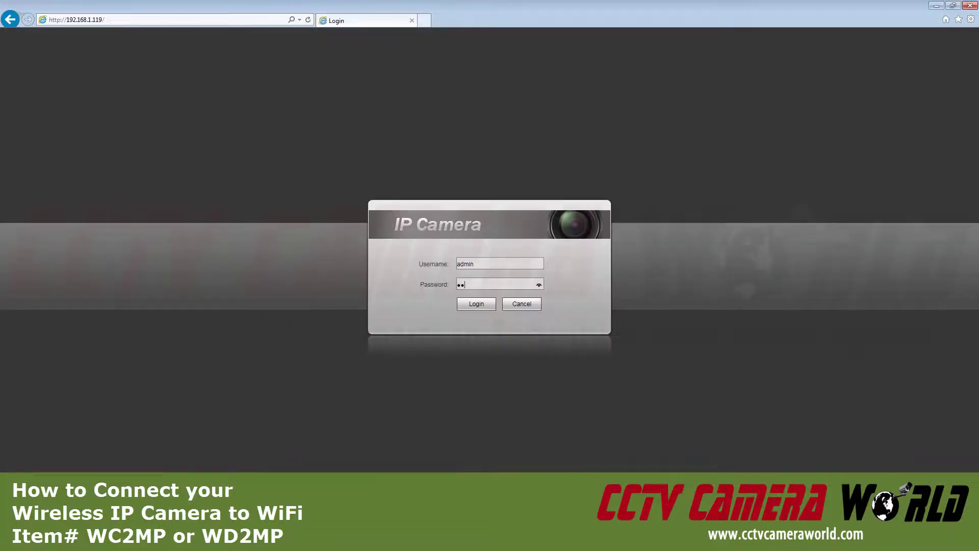
pyautogui.write('min')
pyautogui.press('Return')
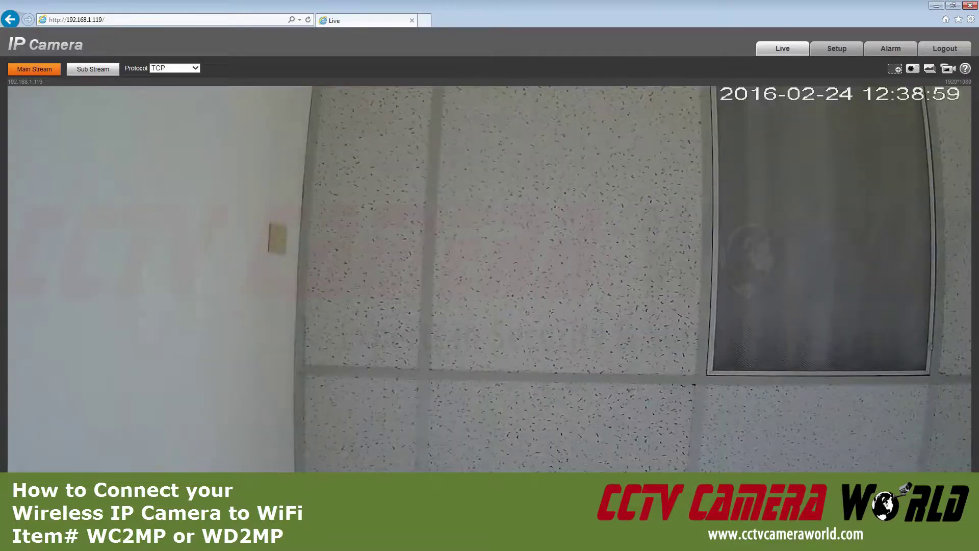
pyautogui.click(835, 50)
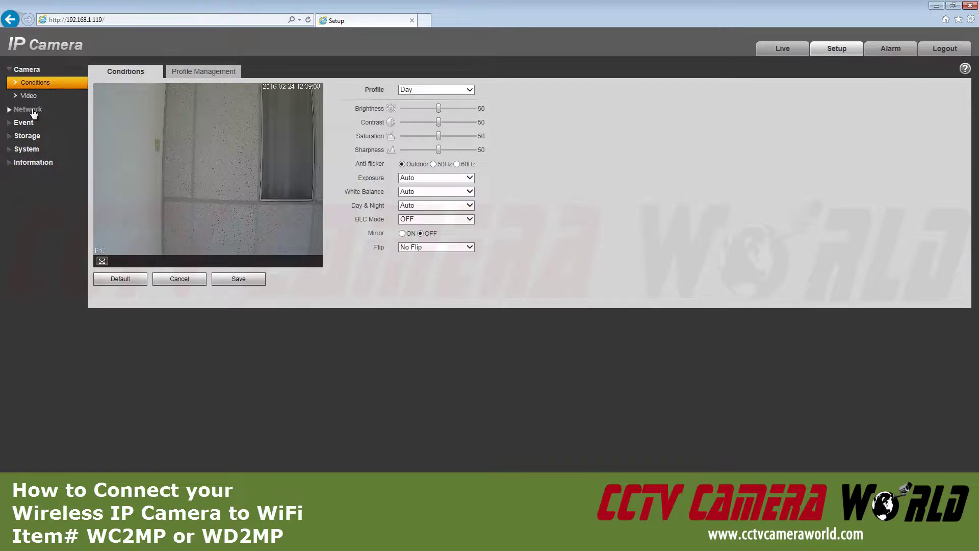
pyautogui.click(27, 109)
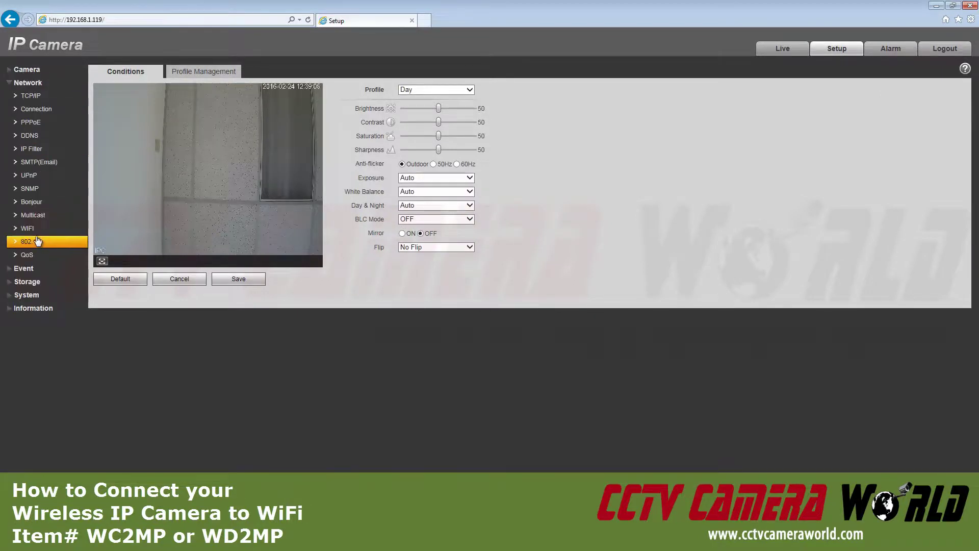
pyautogui.click(36, 234)
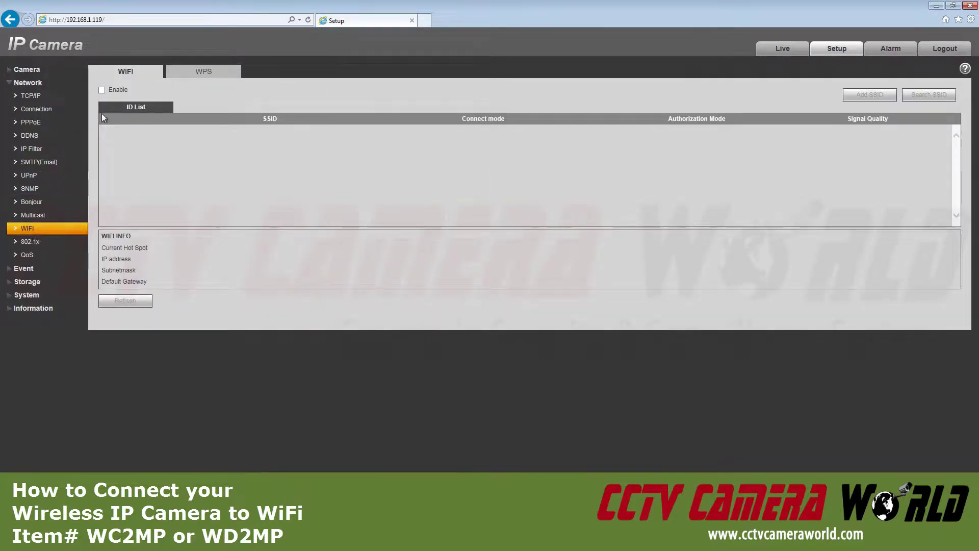
pyautogui.click(102, 93)
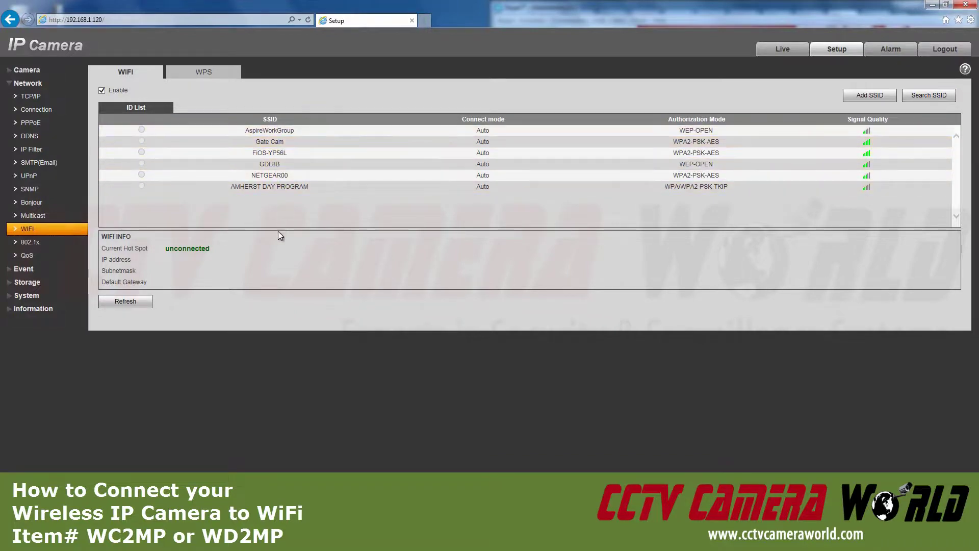
pyautogui.doubleClick(311, 141)
# Step: Enter the Gate Cam WiFi password and connect, bringing up wireless IP 192.168.1.120
pyautogui.click(340, 164)
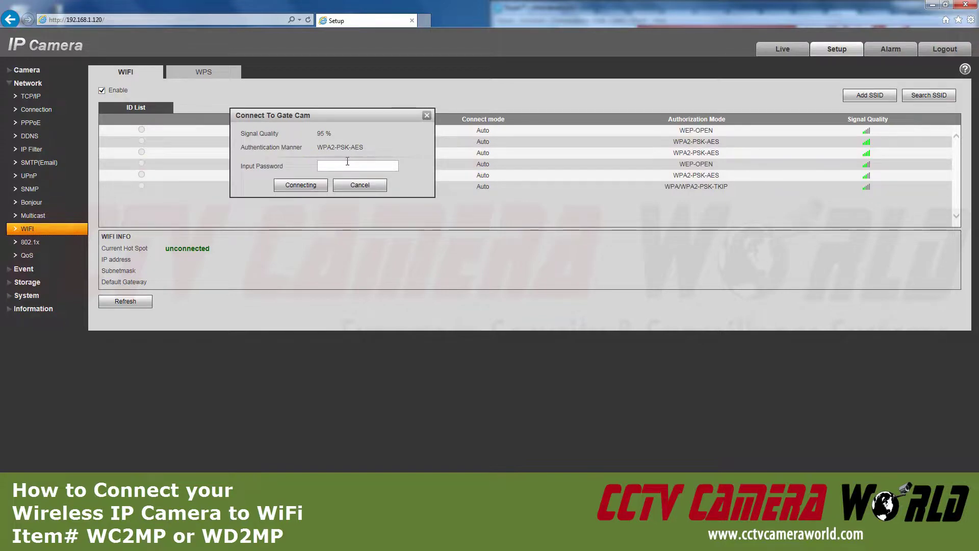
pyautogui.write('***')
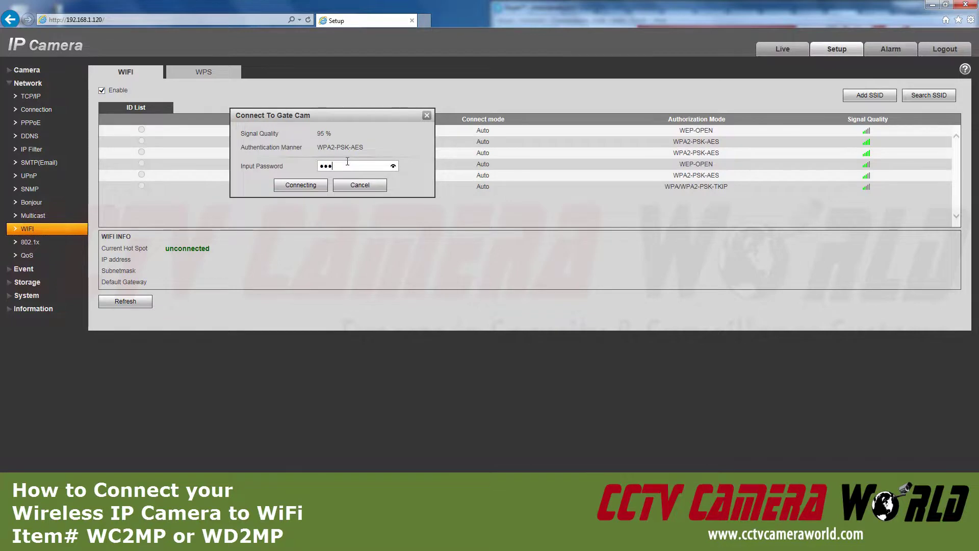
pyautogui.write('*****')
pyautogui.click(291, 188)
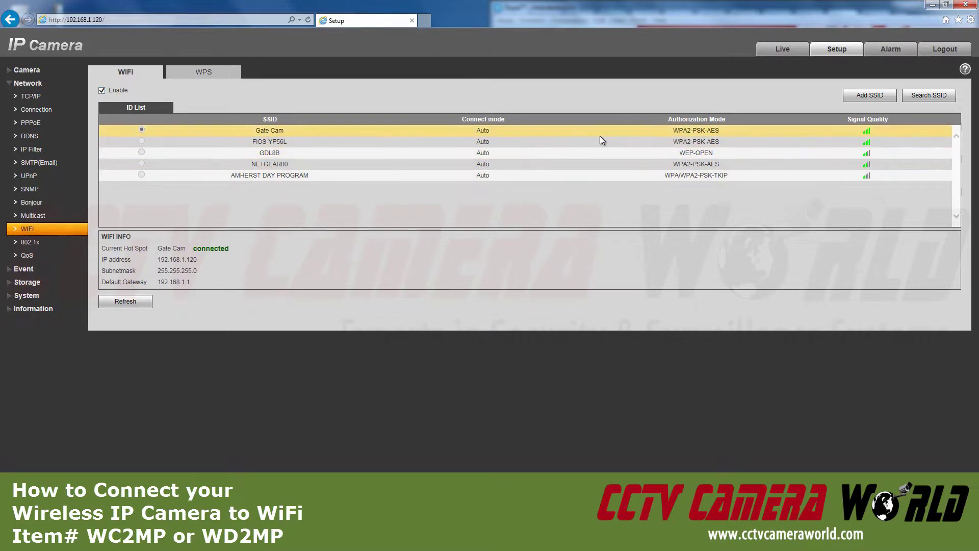
pyautogui.moveTo(174, 249); pyautogui.dragTo(240, 279)
pyautogui.click(240, 279)
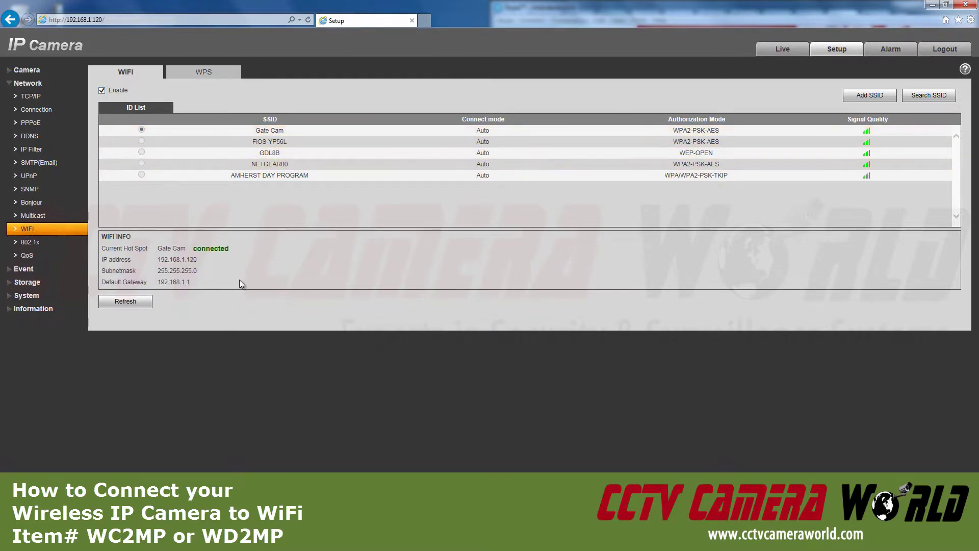
pyautogui.moveTo(246, 277)
pyautogui.mouseDown()
pyautogui.moveTo(194, 248)
pyautogui.moveTo(235, 278)
pyautogui.mouseUp()
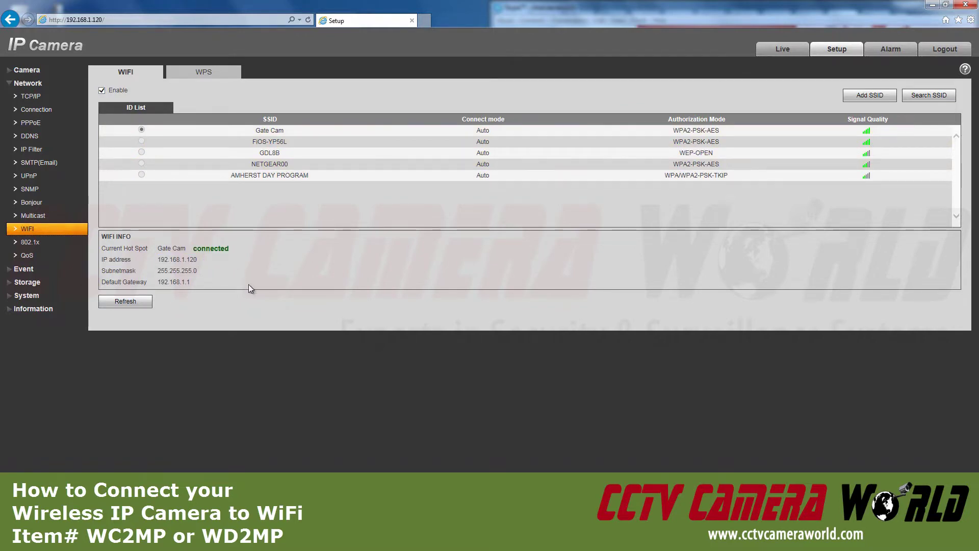